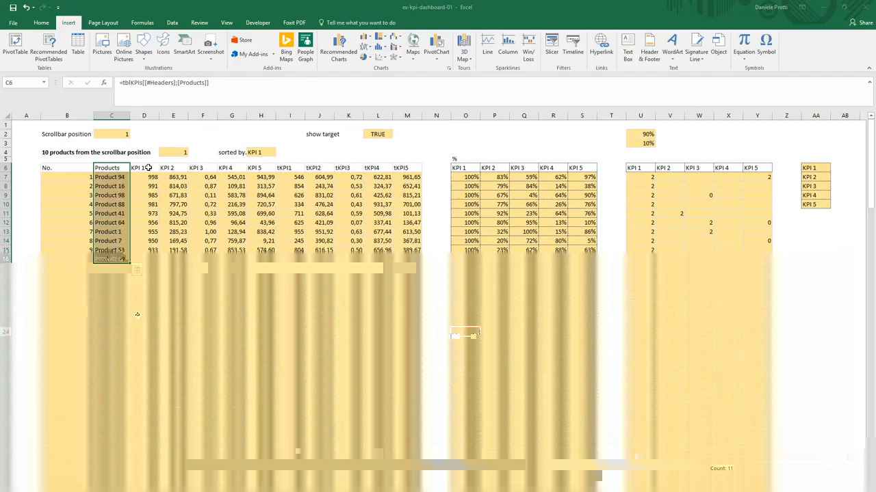
Step: Insert a combo chart from the Products, KPI 1 and tKPI1 columns, with KPI 1 as Clustered Column and tKPI1 as Scatter
left_click_drag(147, 166, 155, 259)
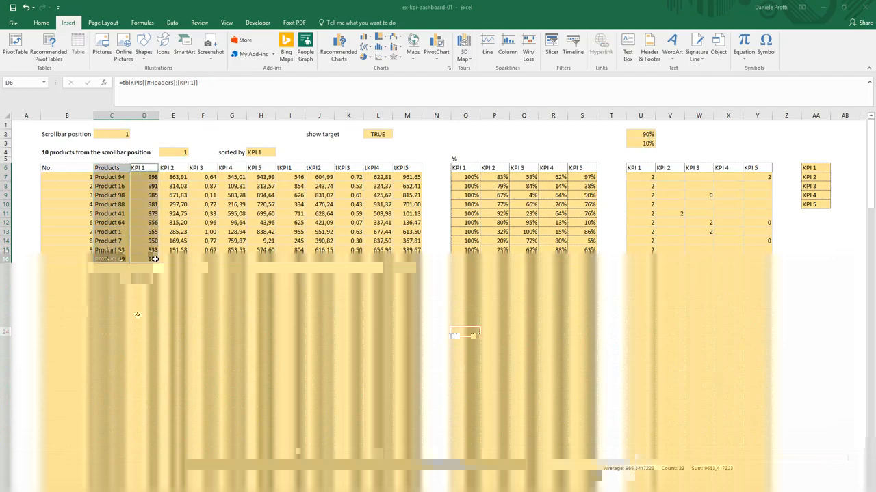
left_click_drag(303, 168, 285, 259)
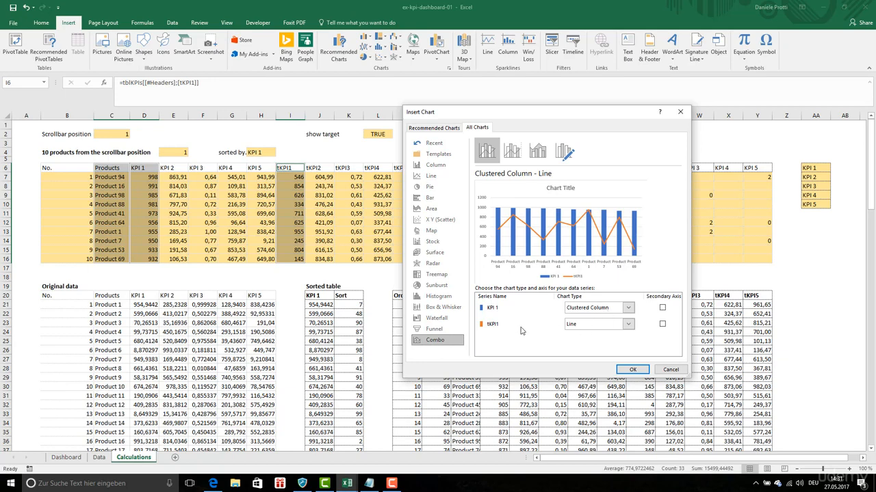
left_click(611, 325)
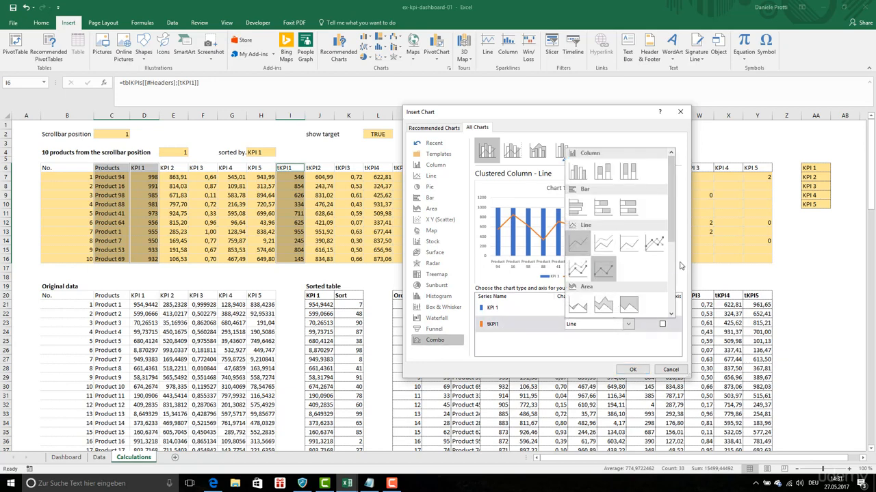
scroll(675, 288, "down", 5)
left_click(575, 251)
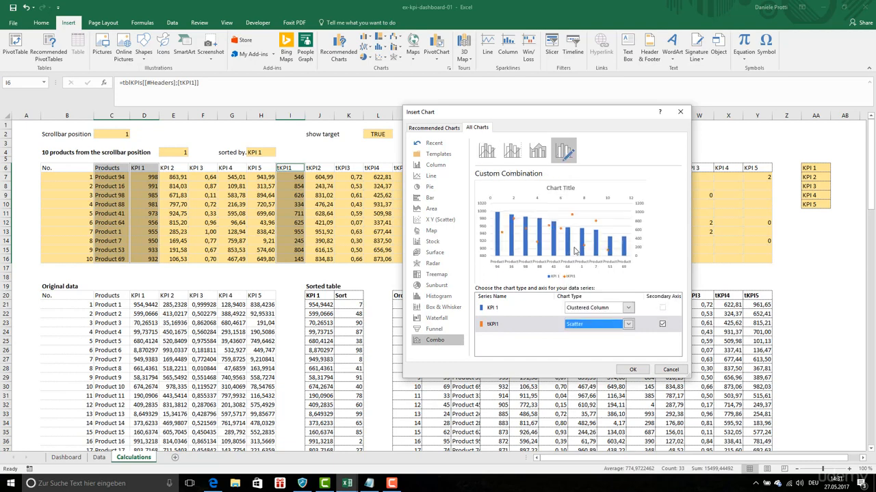
left_click(634, 370)
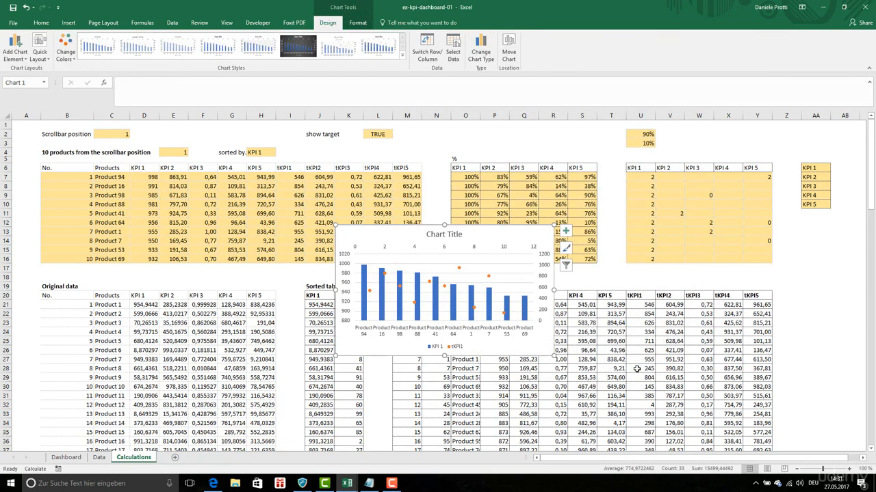
Step: Change the chart type of the KPI 1 series to Clustered Bar, keeping tKPI1 as Scatter
right_click(528, 241)
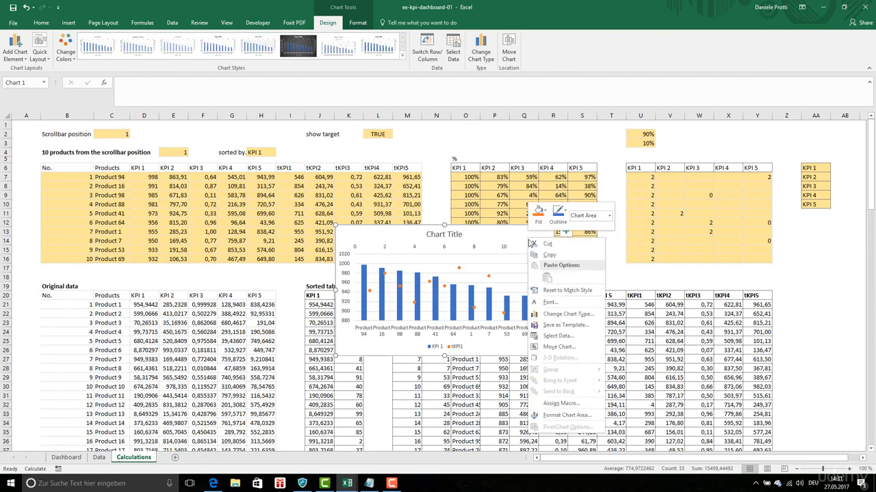
left_click(568, 313)
left_click(596, 309)
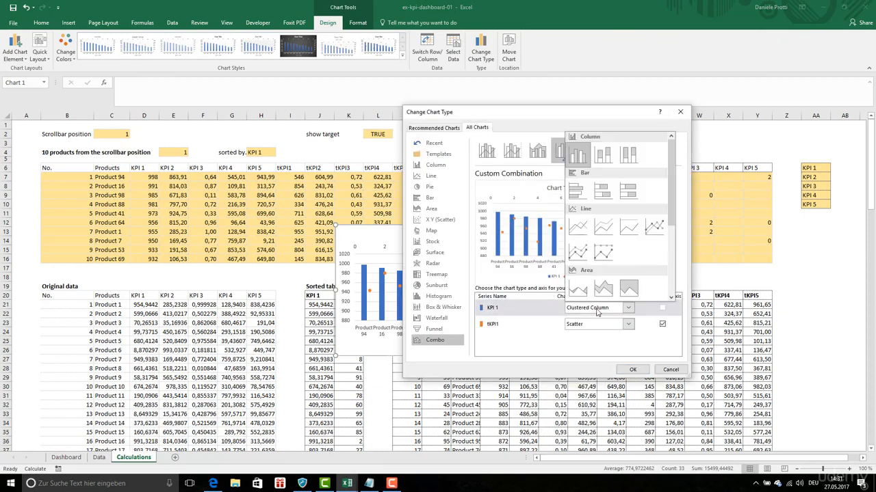
left_click(578, 193)
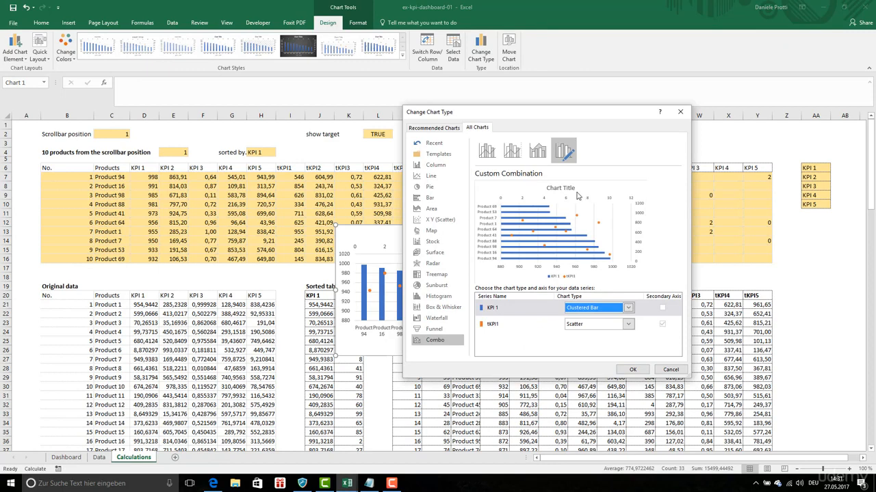
left_click(632, 370)
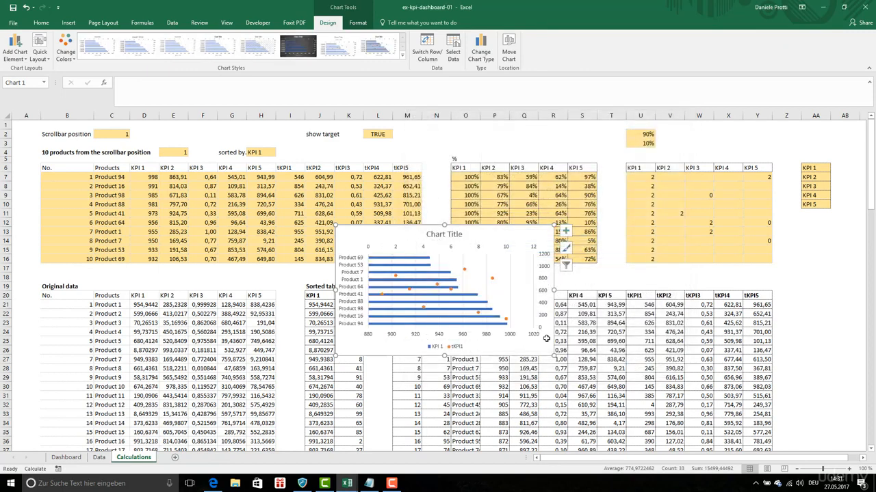
Step: Remove the axes, chart title, gridlines and legend from the chart
left_click(566, 231)
left_click(588, 239)
left_click(588, 257)
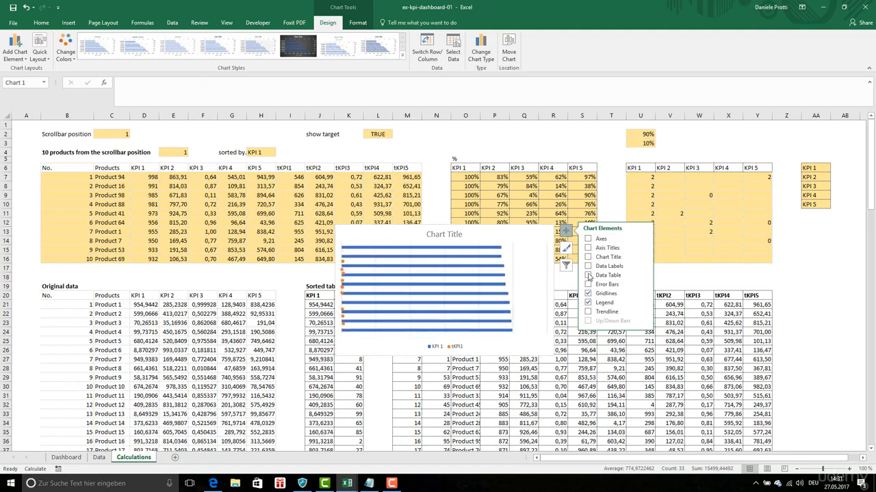
left_click(587, 293)
left_click(587, 303)
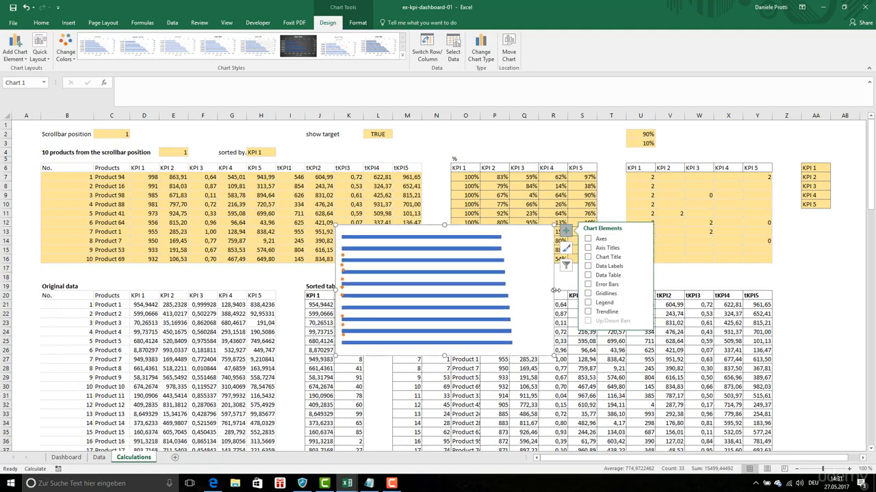
Step: Narrow the chart to about one column's width and move it from the Calculations sheet to the Dashboard sheet
left_click_drag(556, 291, 367, 288)
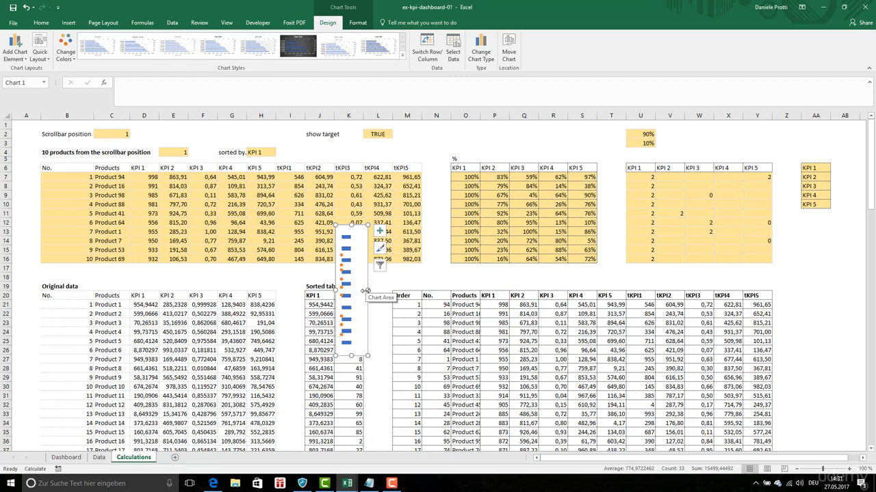
key("Delete")
left_click(67, 458)
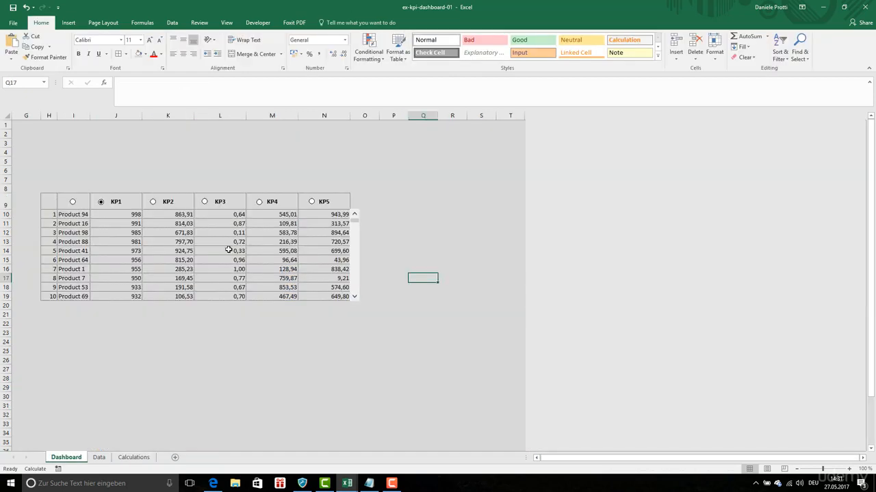
key("ctrl+v")
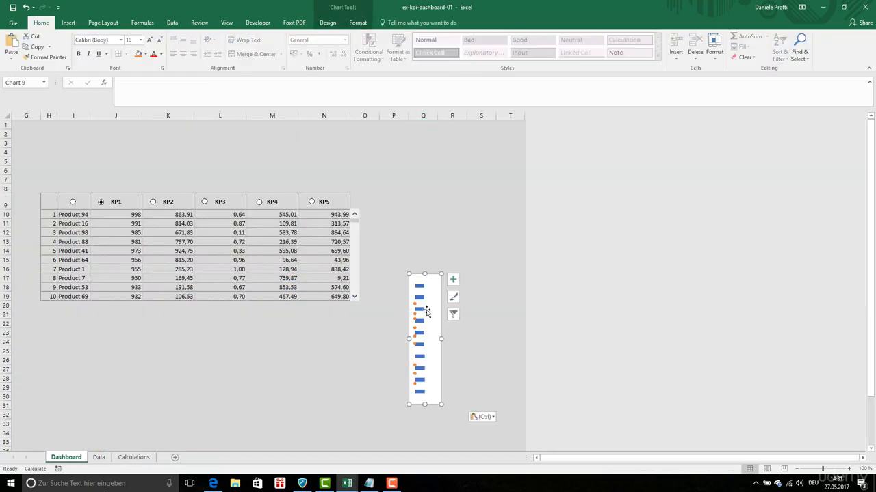
Step: Fit the pasted chart over the ten product rows of the KP1 column and set its fill to No fill
left_click_drag(426, 309, 127, 235)
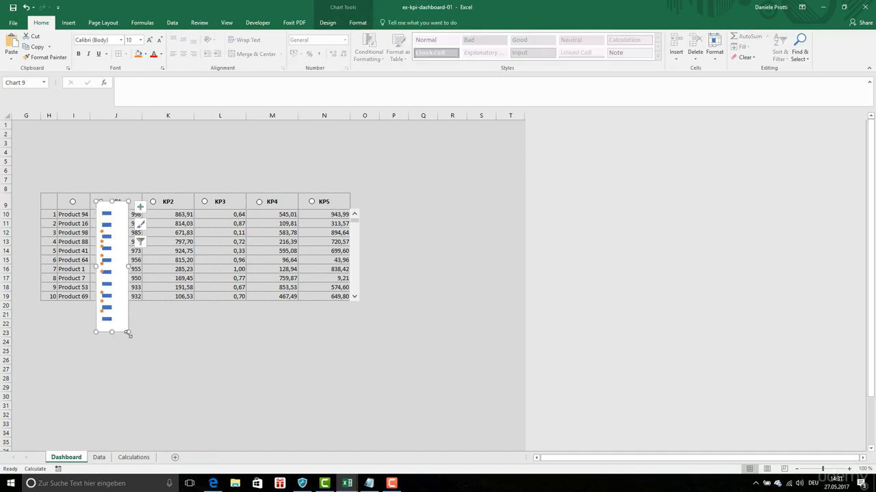
left_click_drag(127, 333, 123, 306)
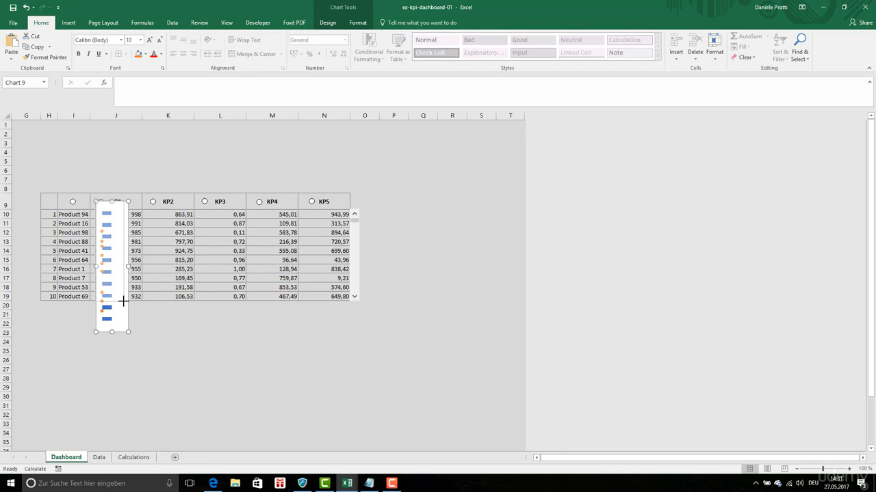
left_click_drag(123, 301, 123, 305)
key("ctrl+1")
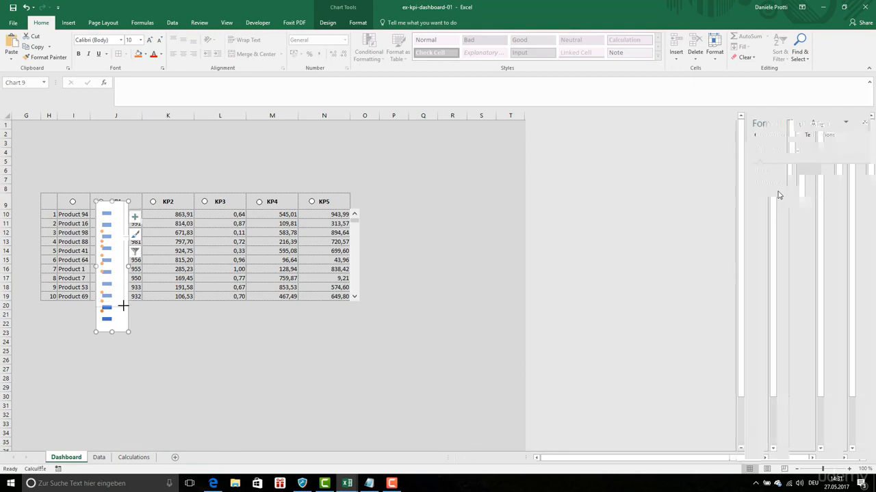
left_click(759, 172)
left_click(766, 183)
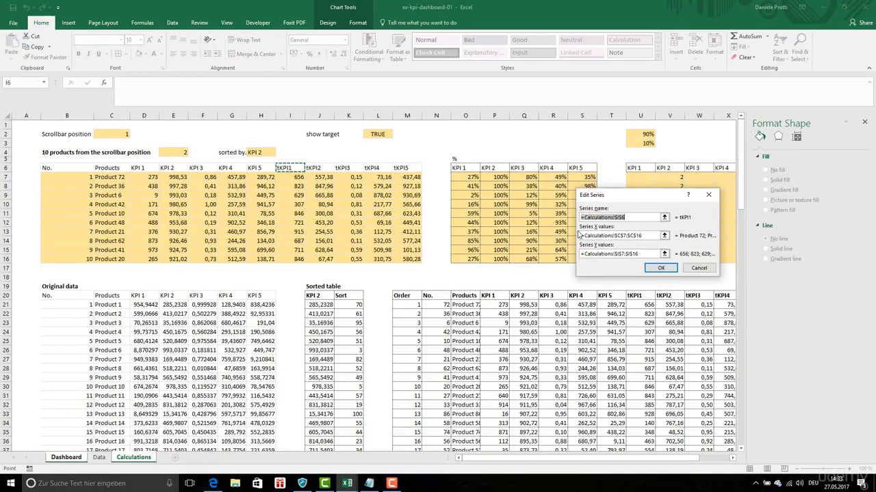
Step: Set the tKPI1 series X values to =Calculations!$I$7:$I$16 and its Y values to =Calculations!$B$21:$B$30
left_click(639, 254)
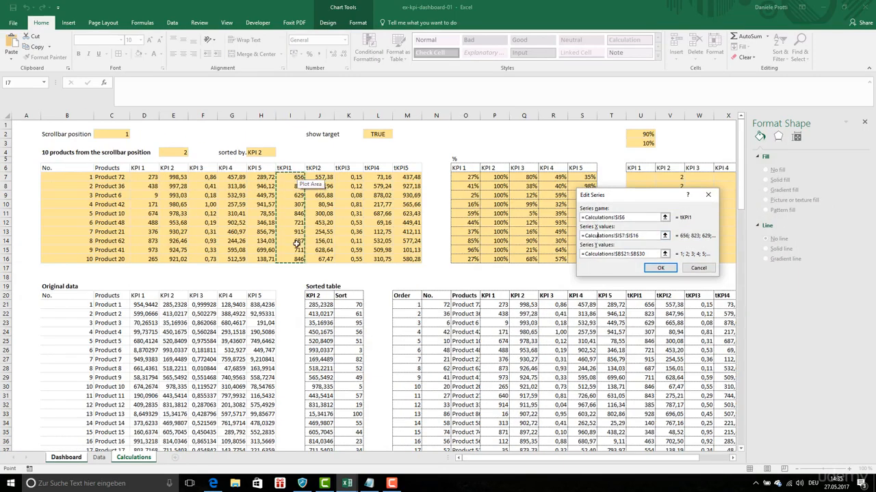
left_click(597, 256)
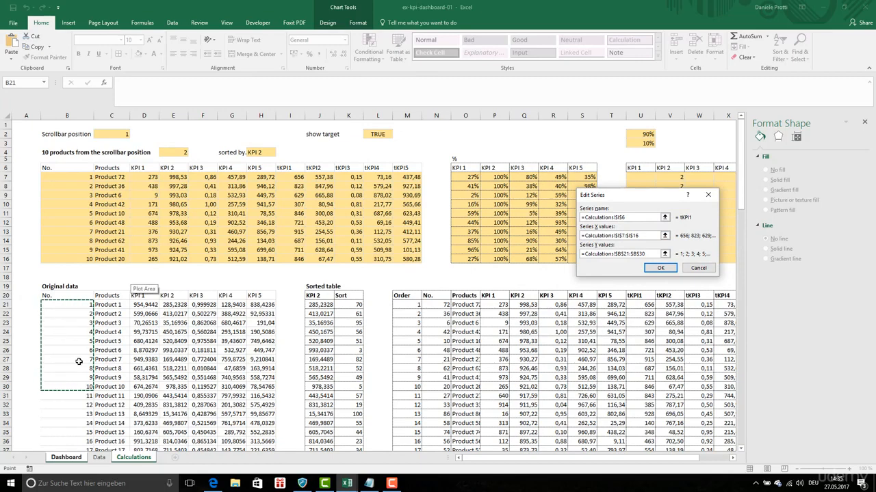
key("Return")
key("Return")
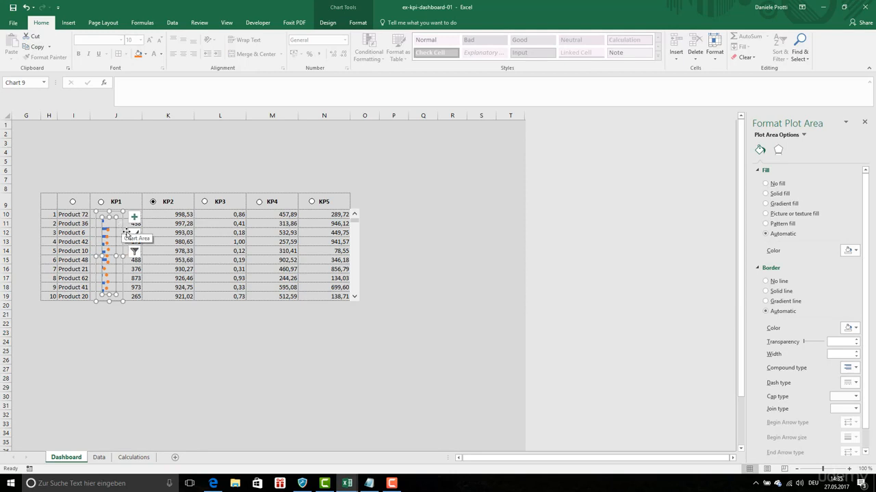
Step: Duplicate the KP1 chart and place the copy over the product rows of the KP2 column
left_click(116, 342)
left_click(113, 282)
left_click(118, 304)
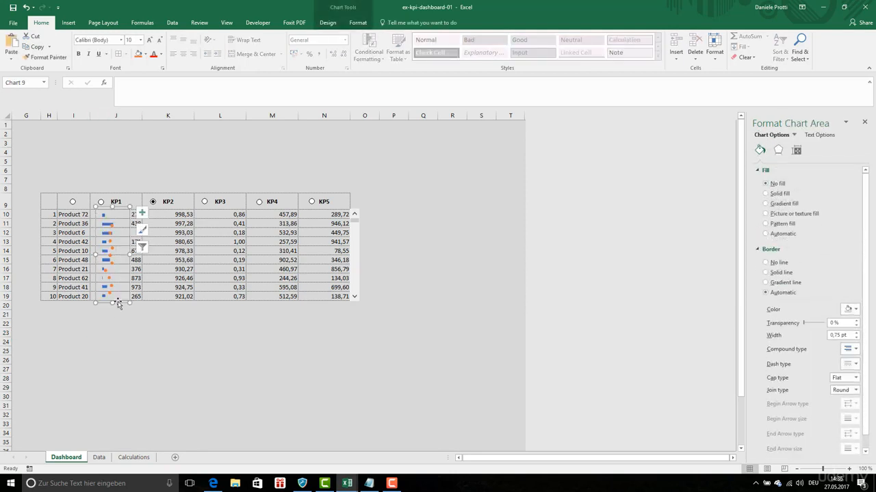
key("ctrl+c")
left_click(145, 312)
key("ctrl+v")
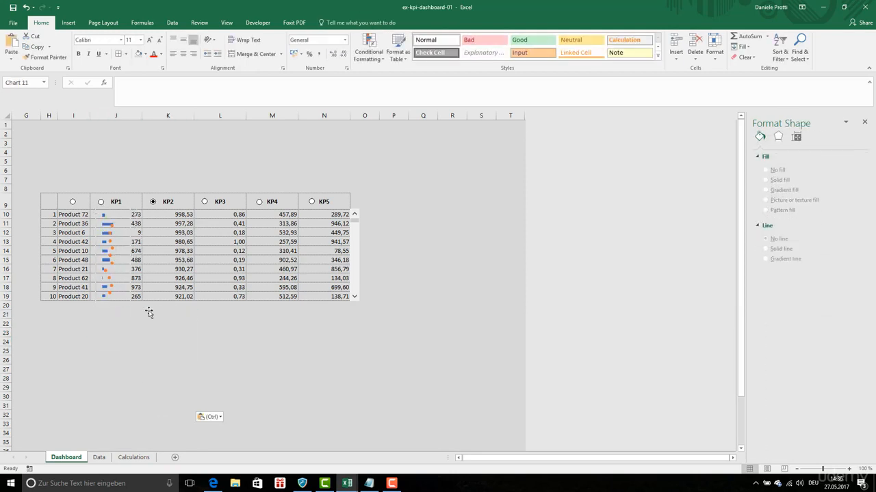
left_click_drag(163, 312, 166, 206)
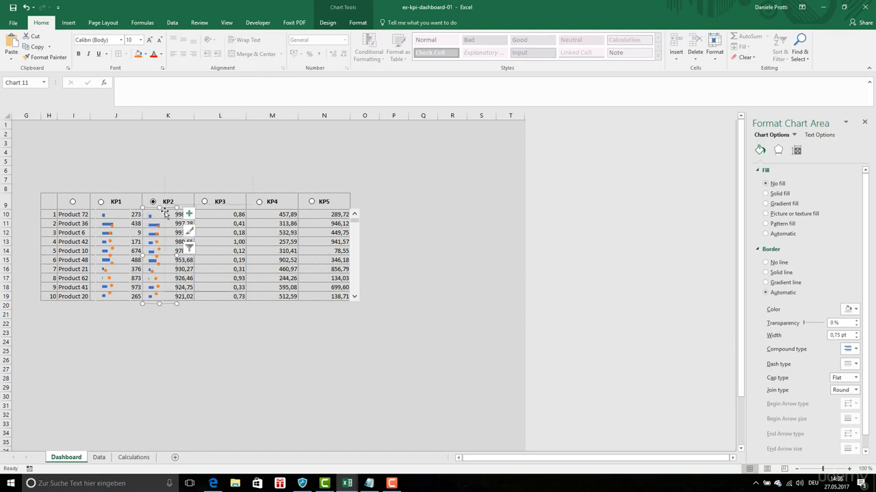
Step: In the KP2 chart, set the KPI 1 series name to =Calculations!$E$6 and its values to =Calculations!$E$7:$E$16
right_click(166, 207)
left_click(187, 264)
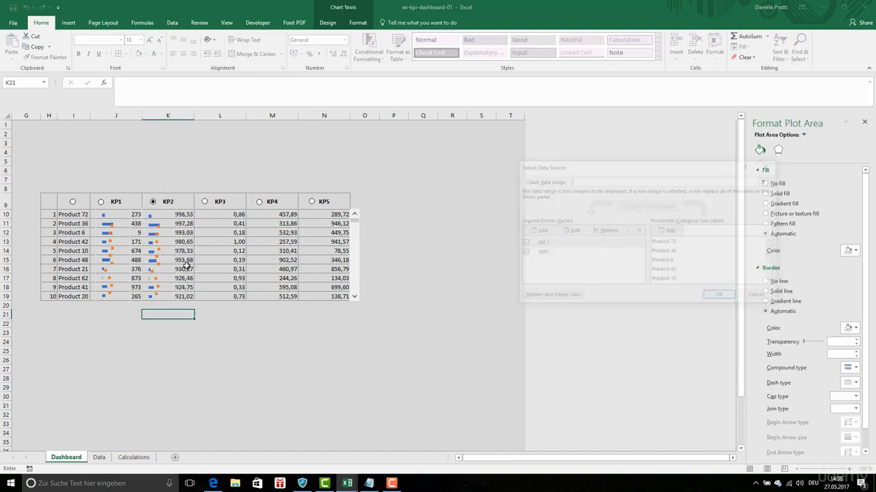
left_click(562, 245)
left_click(570, 231)
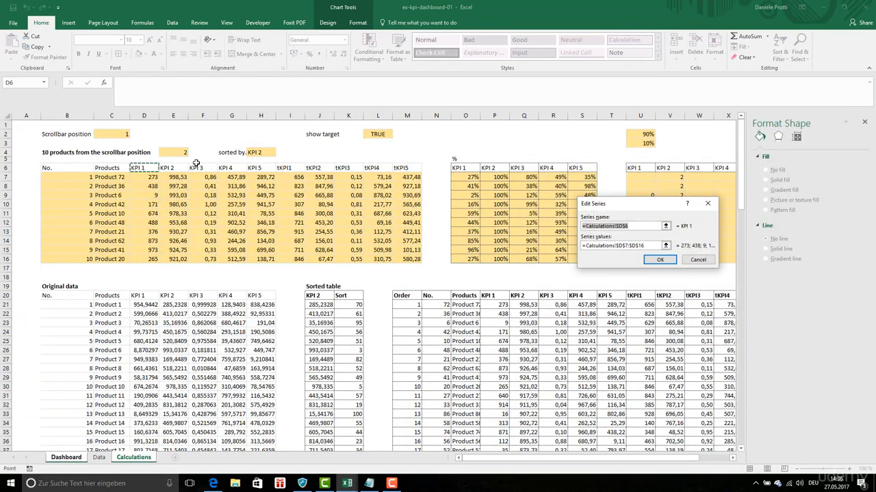
left_click(180, 167)
left_click(580, 245)
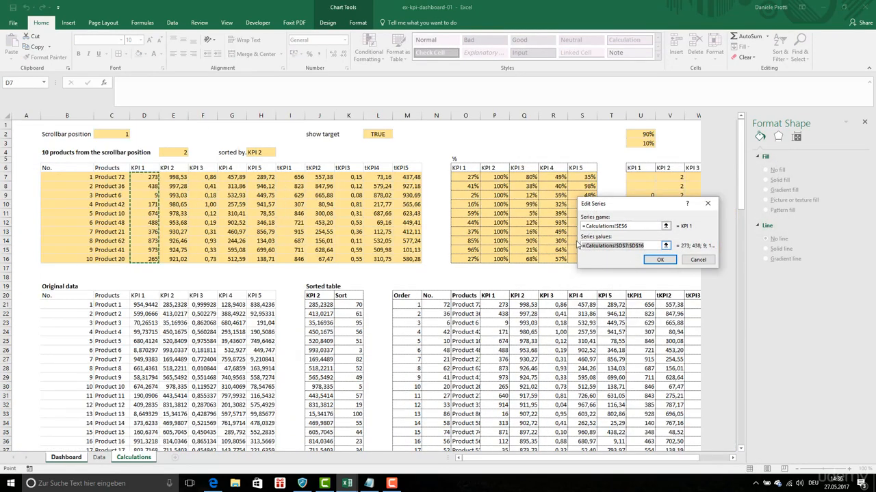
left_click_drag(183, 178, 182, 259)
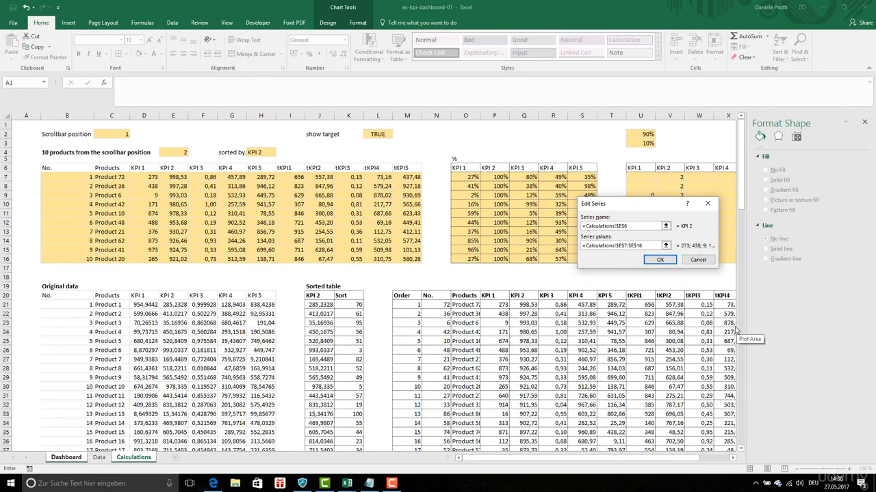
left_click(659, 260)
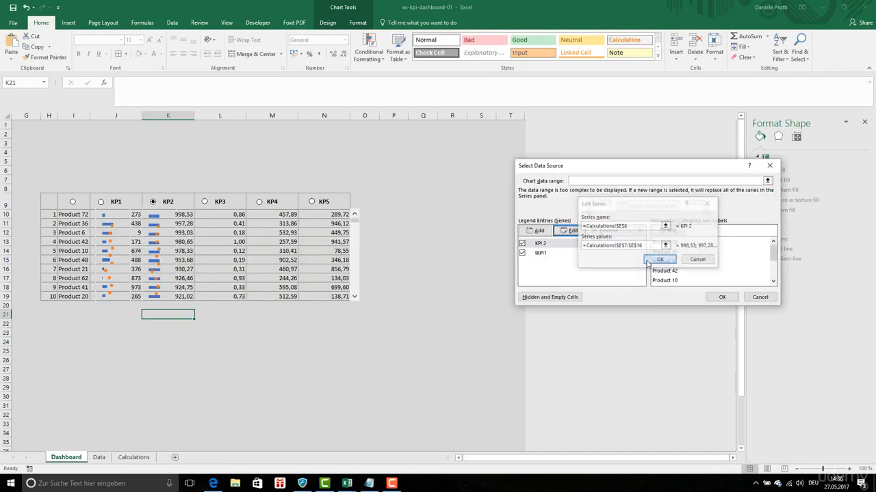
Step: In the KP2 chart, set the tKPI1 series name to =Calculations!$J$6 and its X values to =Calculations!$J$7:$J$16
left_click(558, 253)
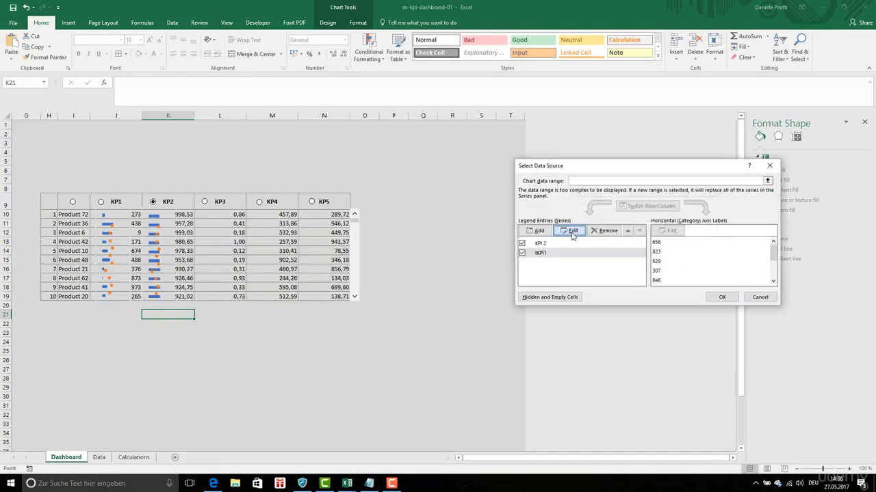
left_click(571, 231)
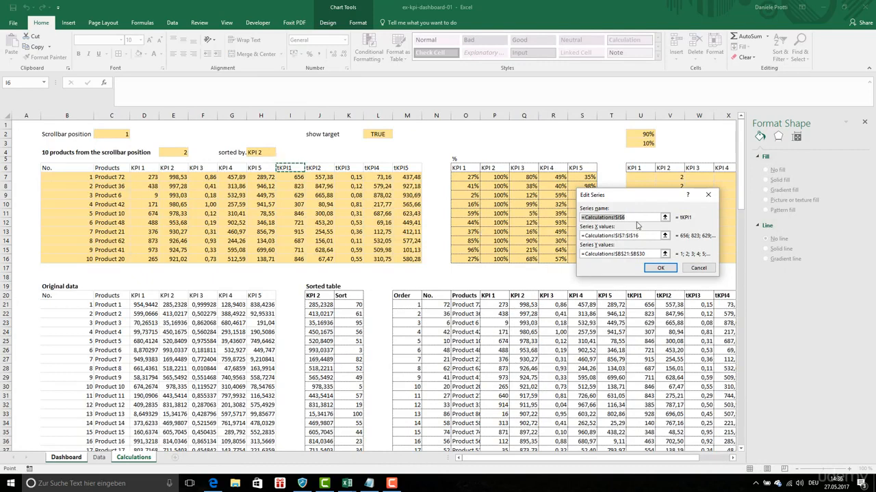
left_click(320, 169)
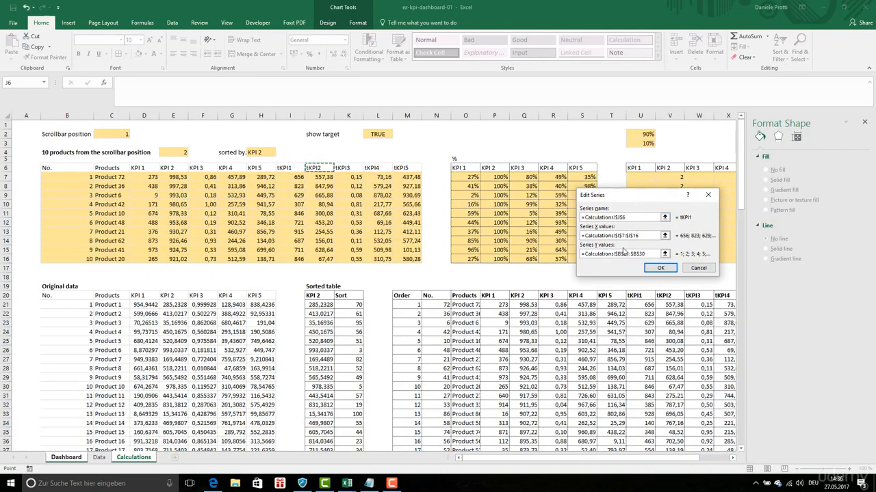
left_click(649, 236)
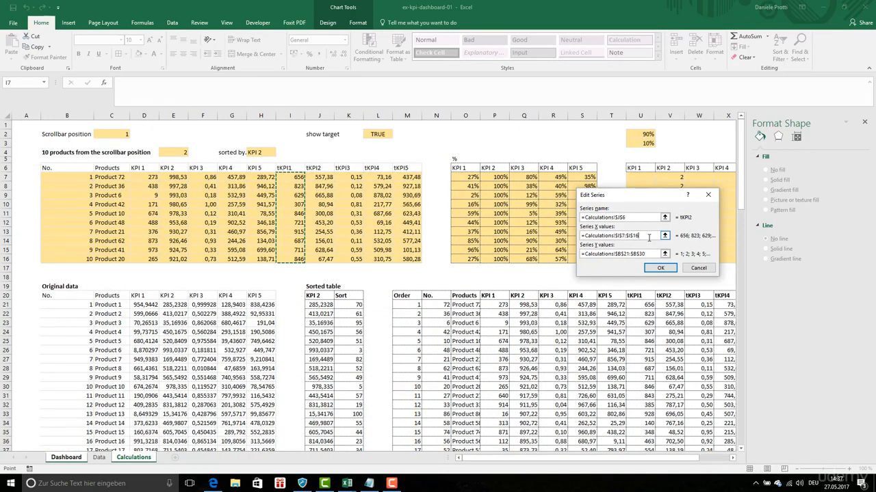
left_click_drag(649, 236, 581, 235)
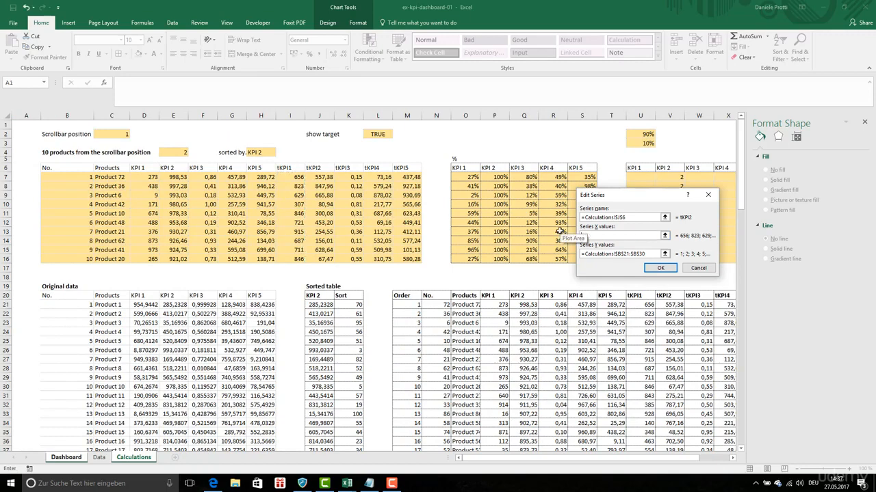
left_click_drag(319, 176, 343, 263)
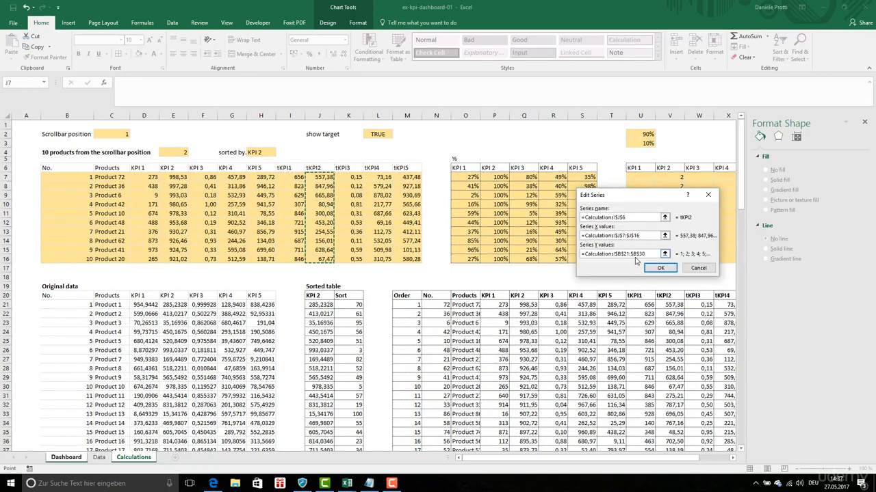
left_click(654, 254)
left_click(658, 268)
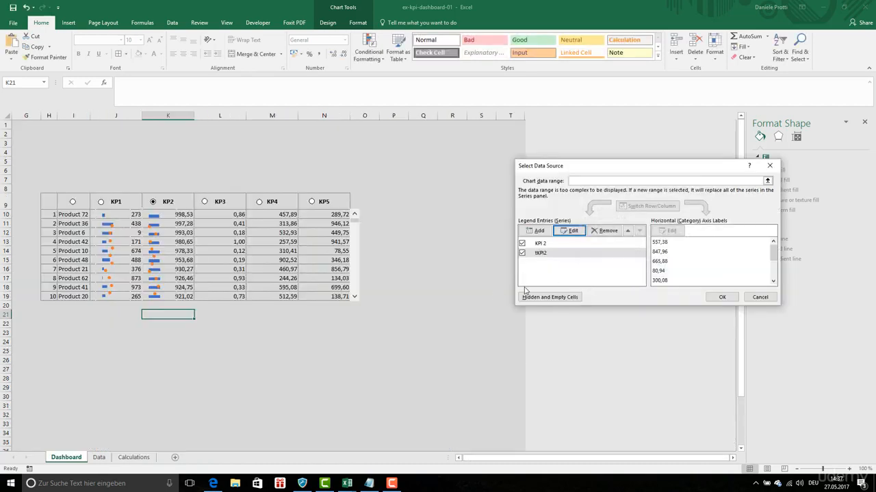
left_click(722, 296)
Step: Paste copies of the KPI chart and place them over the product rows of the KP3, KP4 and KP5 columns
left_click(218, 214)
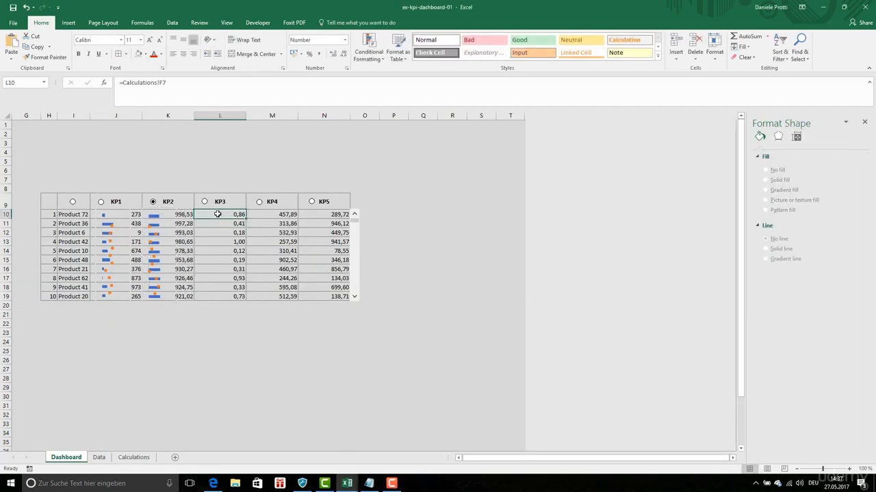
key("ctrl+v")
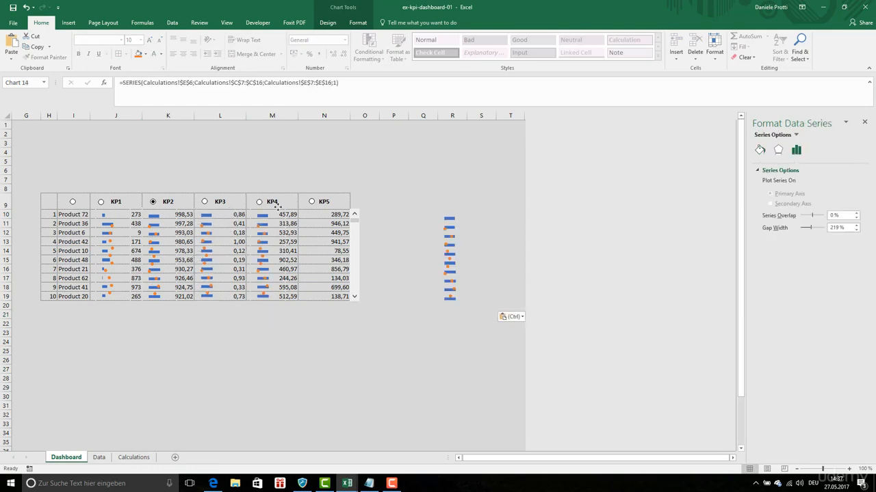
left_click(277, 207)
left_click(451, 210)
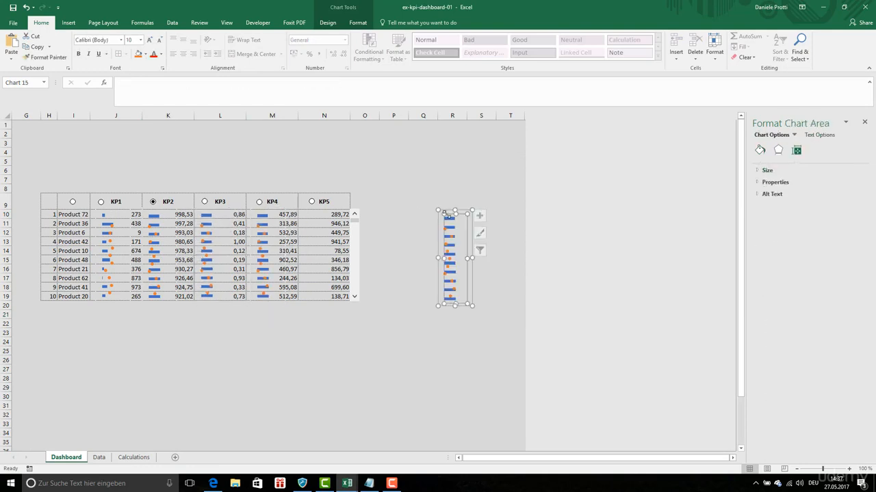
left_click_drag(450, 210, 316, 209)
Step: In the KP3 chart, point the KPI 2 series to the KPI 3 data and set the tKPI2 series name to =Calculations!$K$6
left_click(218, 216)
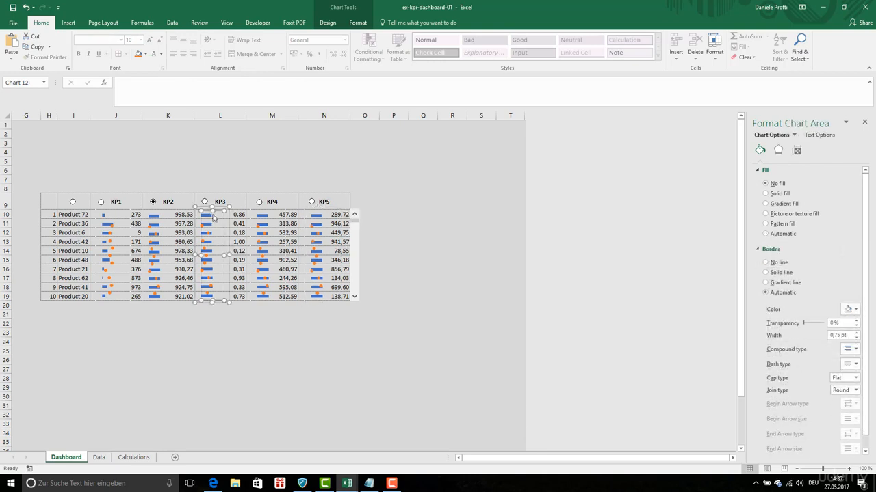
left_click(219, 215)
right_click(221, 215)
left_click(250, 262)
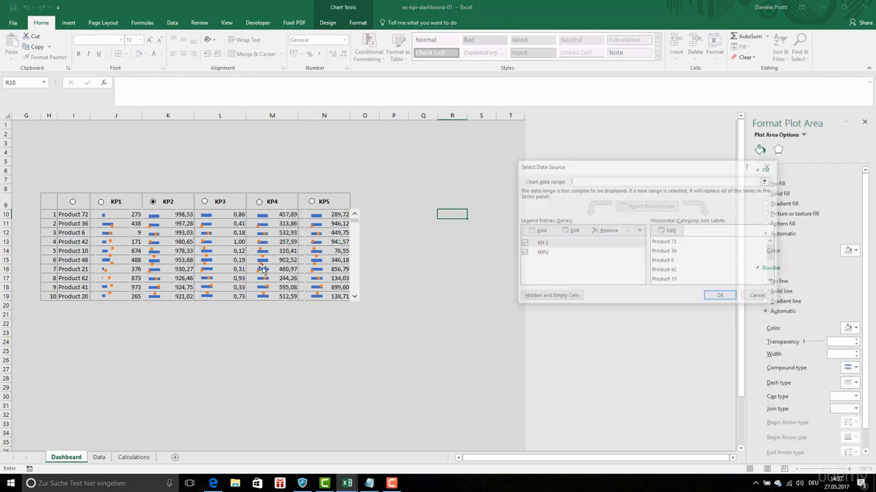
left_click(578, 231)
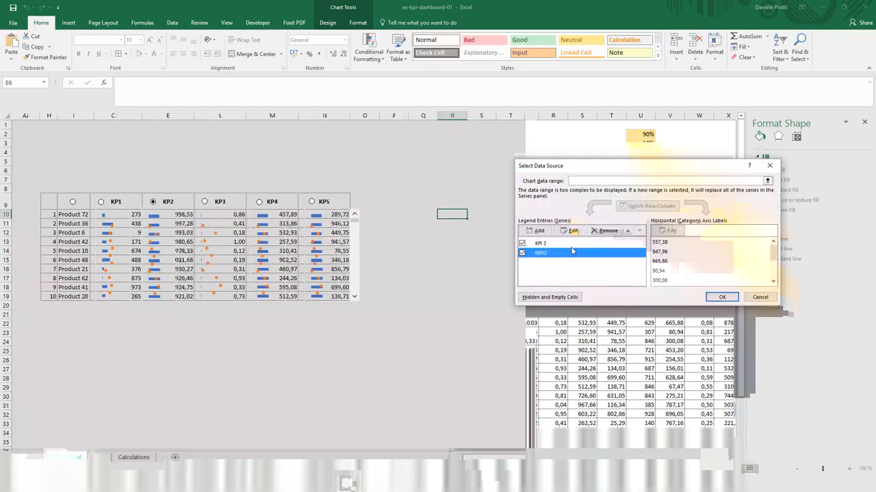
left_click(572, 231)
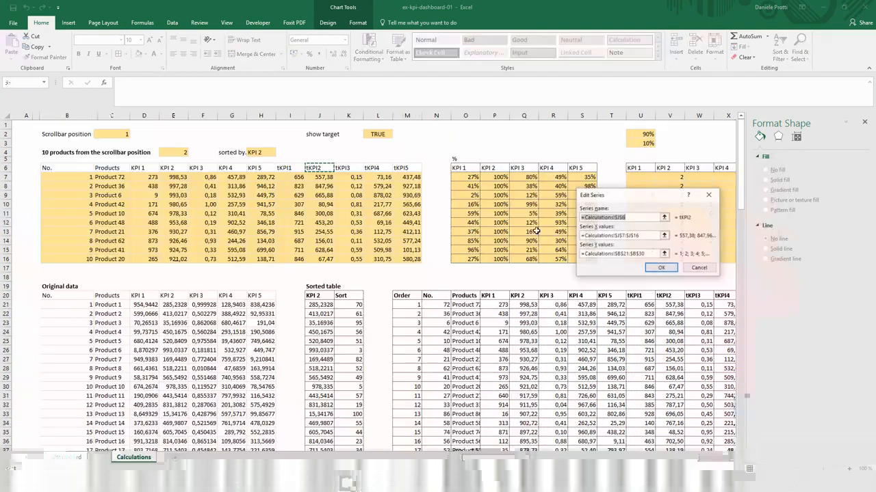
left_click(350, 170)
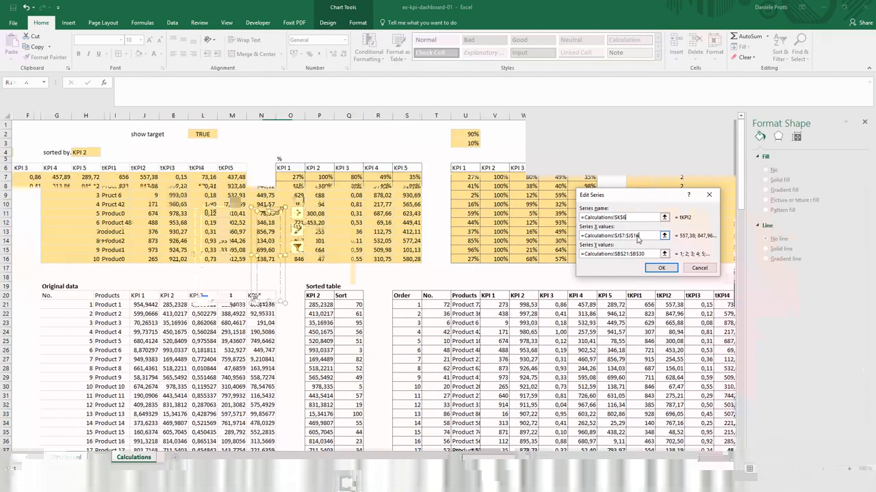
Step: In the KP4 chart, point the KPI 2 series to the KPI 4 header and values on the Calculations sheet
right_click(281, 195)
left_click(311, 264)
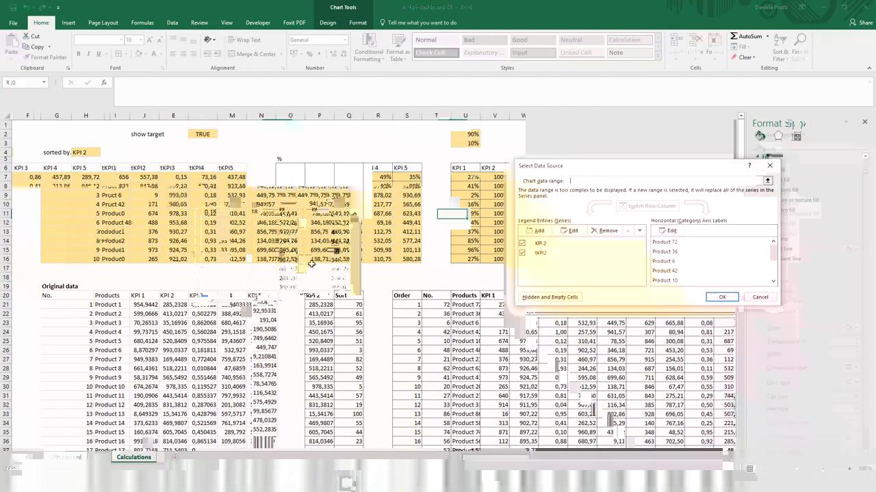
left_click(582, 233)
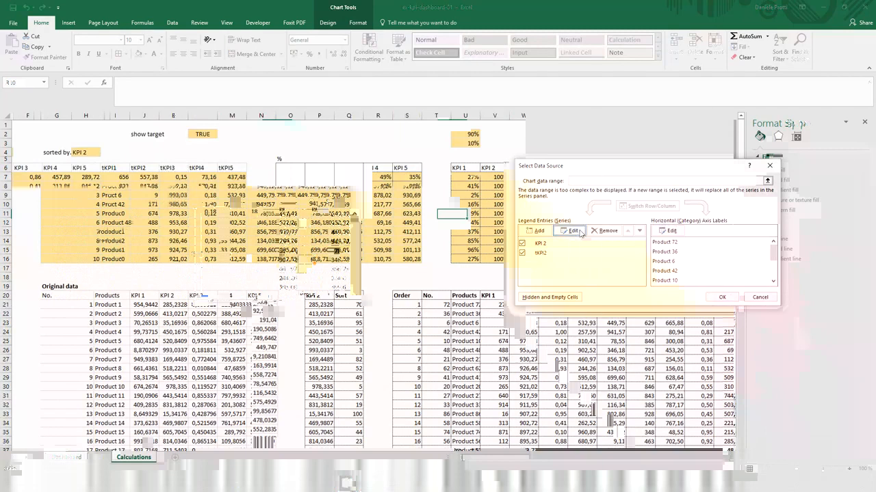
left_click(231, 169)
left_click_drag(651, 249, 547, 250)
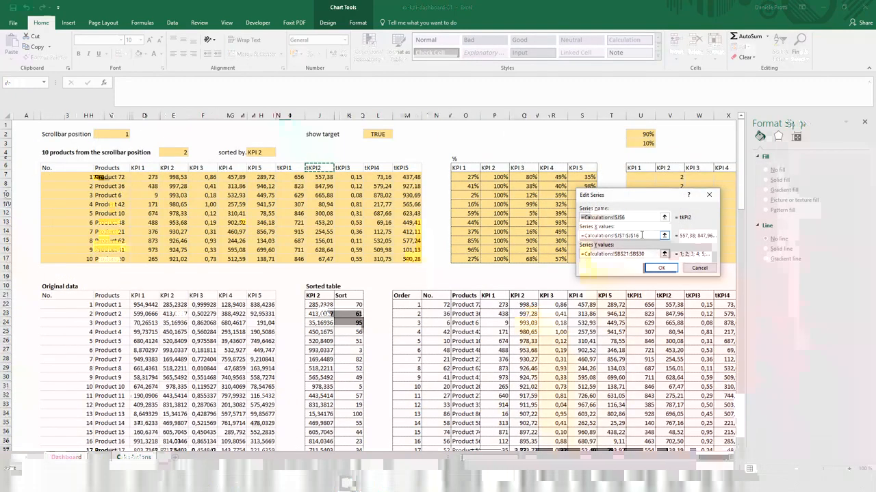
Step: In the KP4 chart, set the target series' X values to the tKPI4 column of the ten-product table
left_click_drag(642, 235, 559, 234)
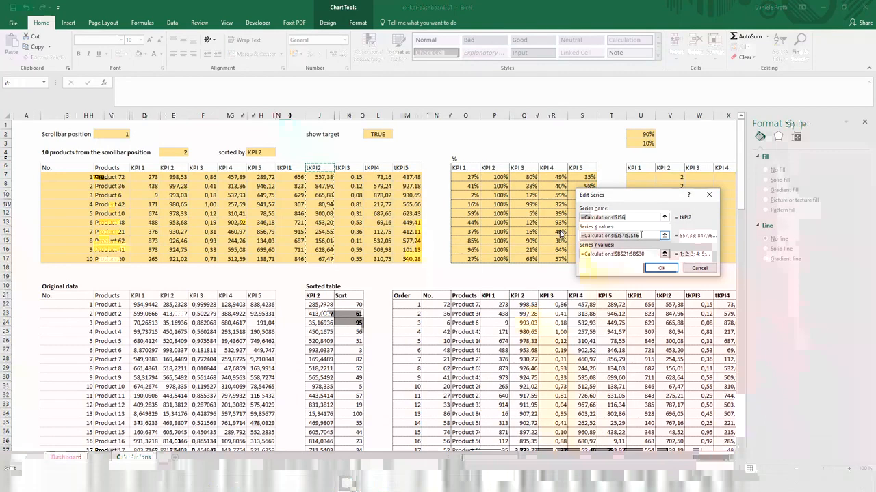
key("Delete")
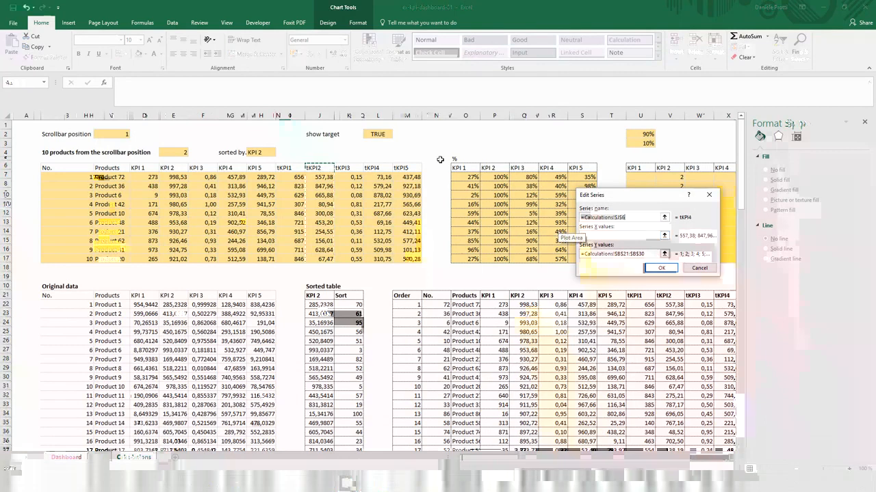
left_click_drag(378, 178, 377, 248)
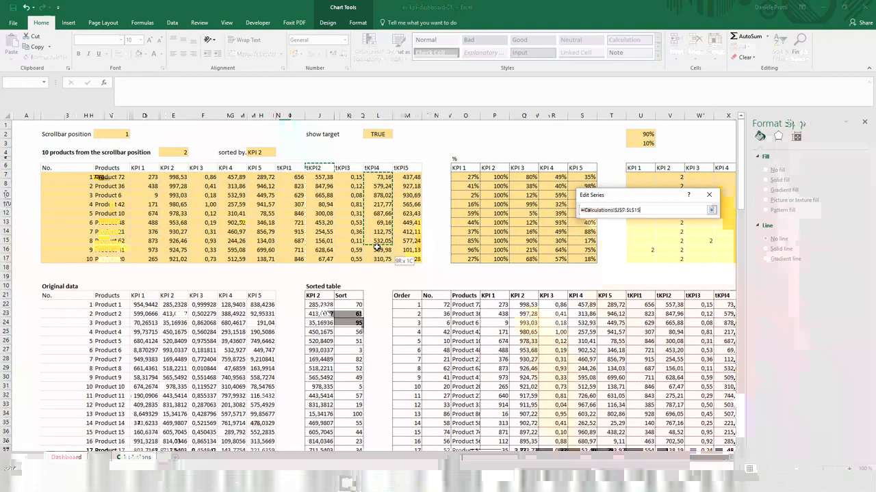
left_click_drag(377, 248, 378, 248)
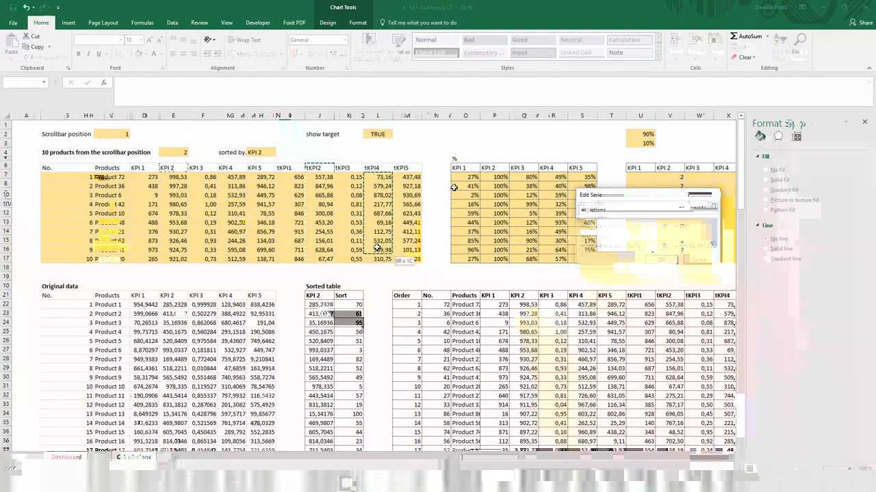
Step: In the KP5 chart, set the bar series name to the tKPI5 header and its values to =Calculations!$M$7:$M$16
left_click(405, 172)
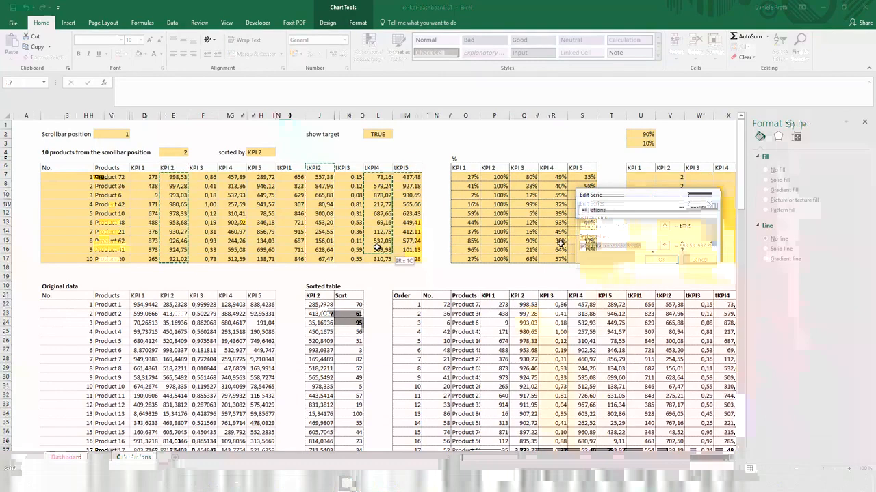
left_click_drag(413, 178, 411, 258)
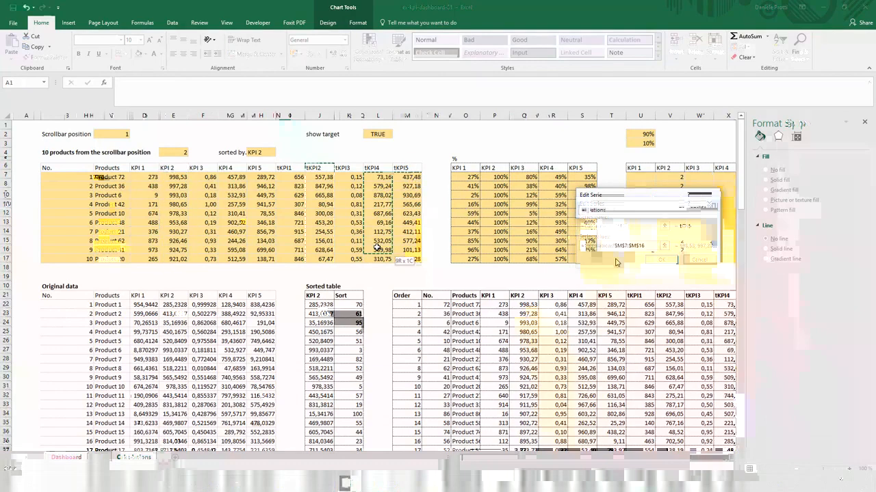
left_click(656, 260)
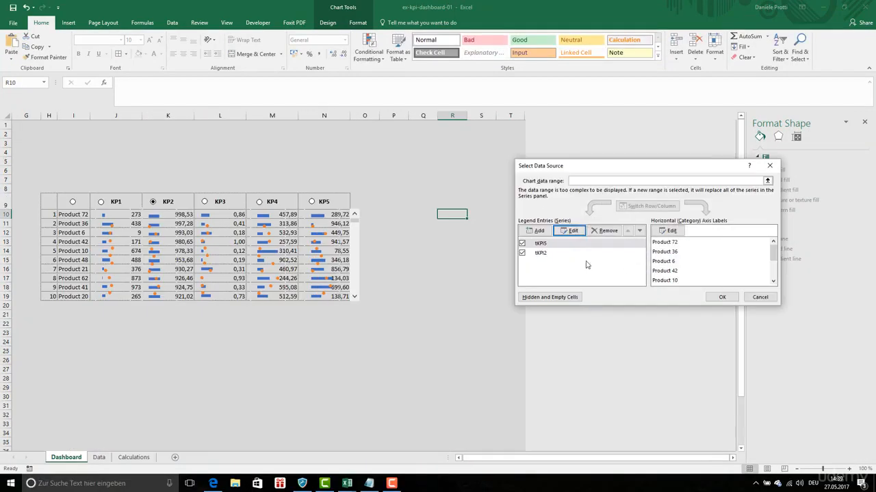
Step: In the KP5 chart, set the tKPI2 series name to =Calculations!$M$6 and its X values to =Calculations!$M$7:$M$16
left_click(547, 253)
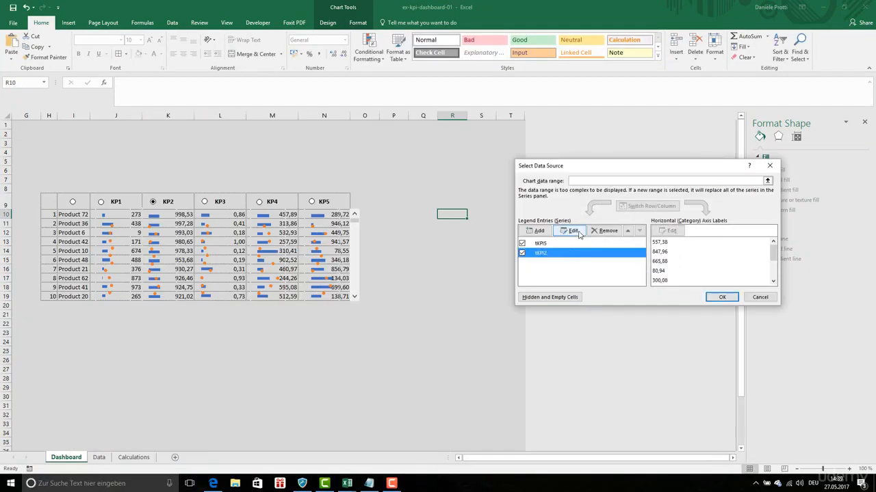
left_click(570, 231)
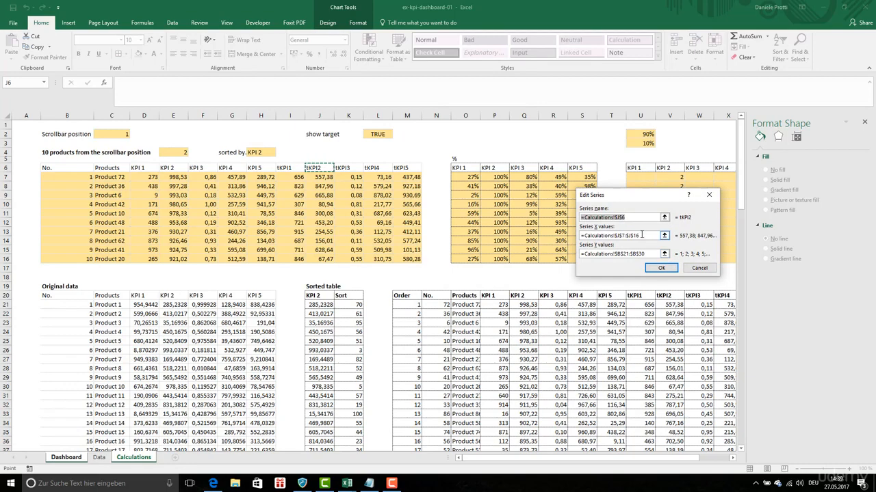
key("Right")
key("Right")
key("Right")
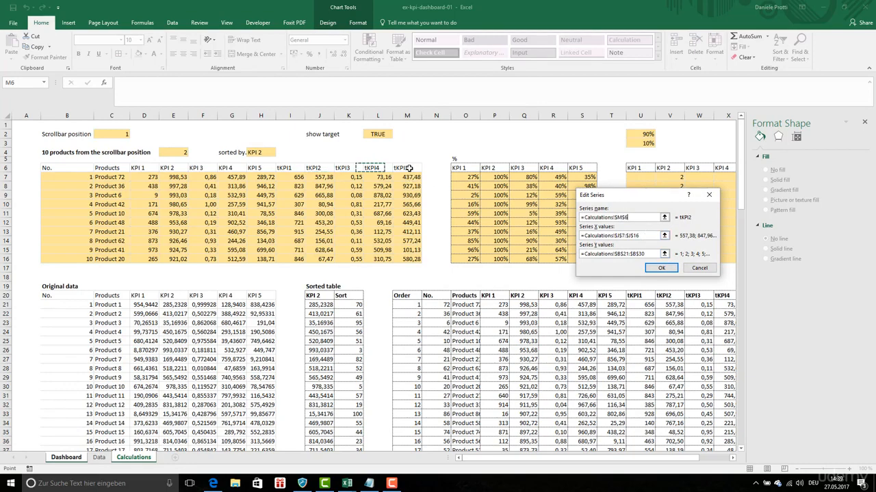
left_click_drag(640, 238, 562, 235)
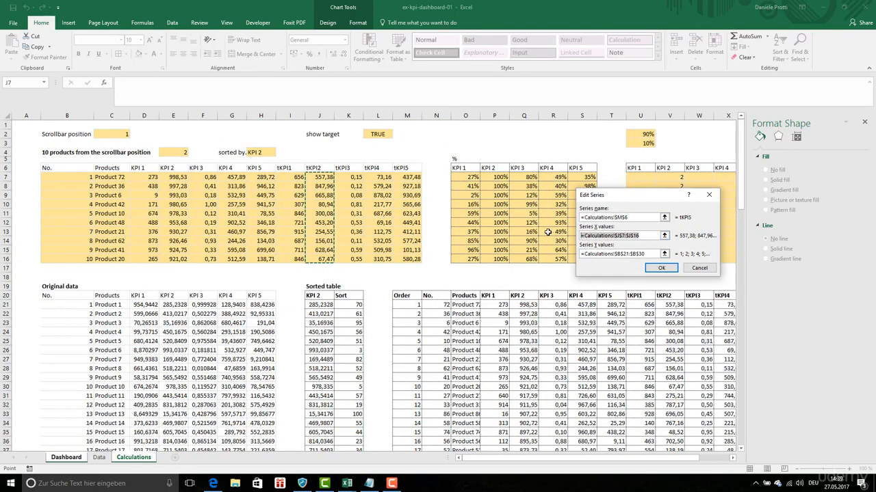
key("BackSpace")
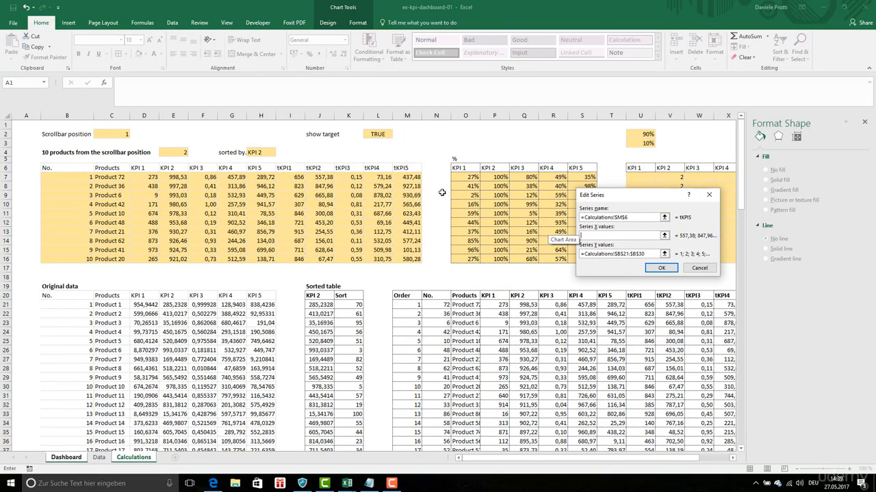
left_click_drag(411, 177, 413, 257)
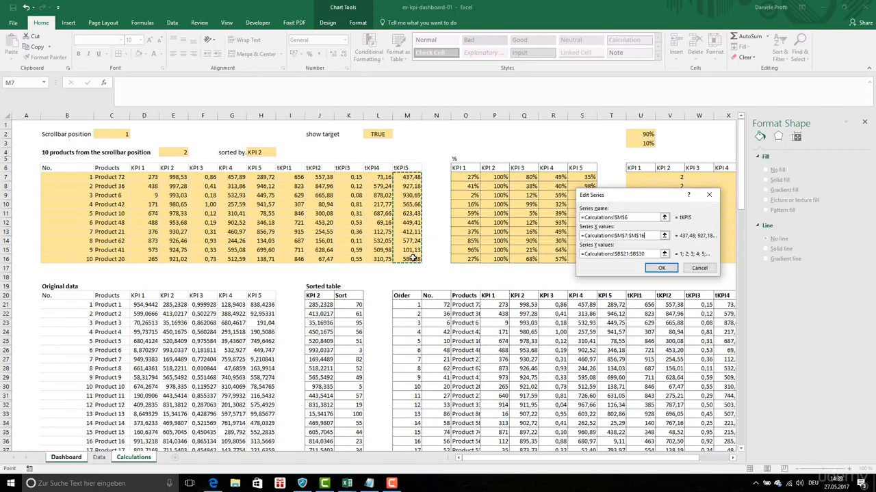
key("Return")
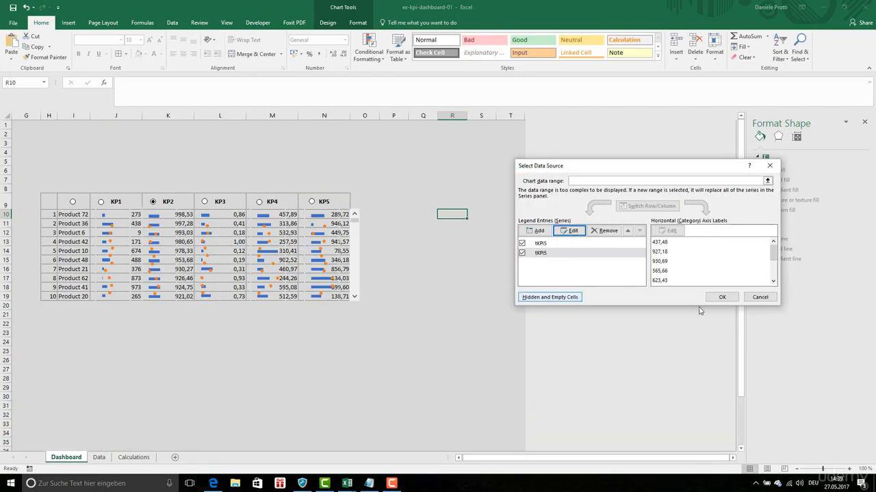
left_click(722, 296)
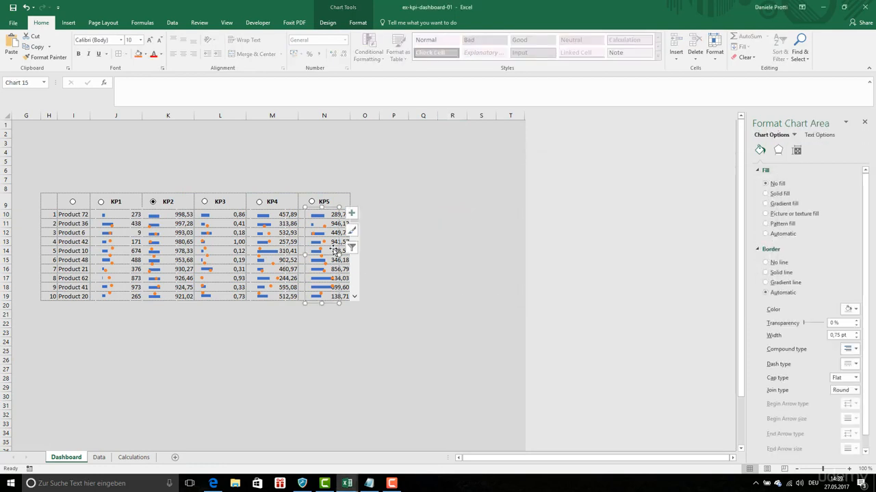
left_click(333, 323)
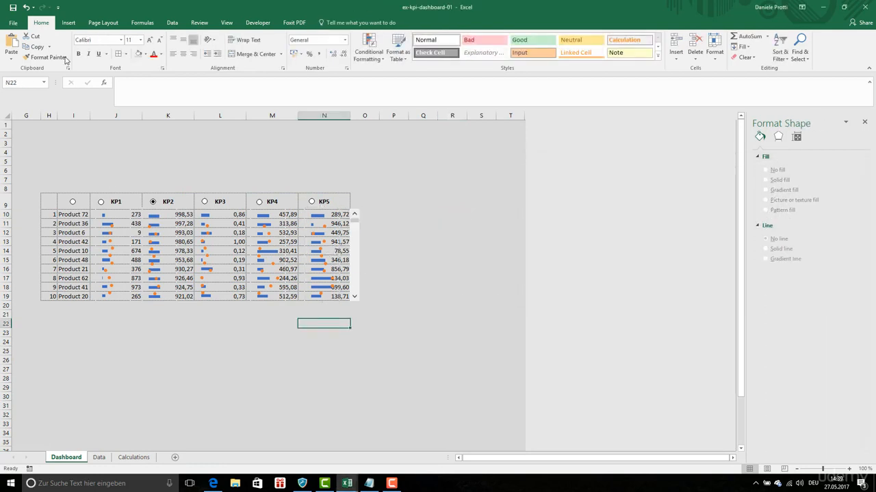